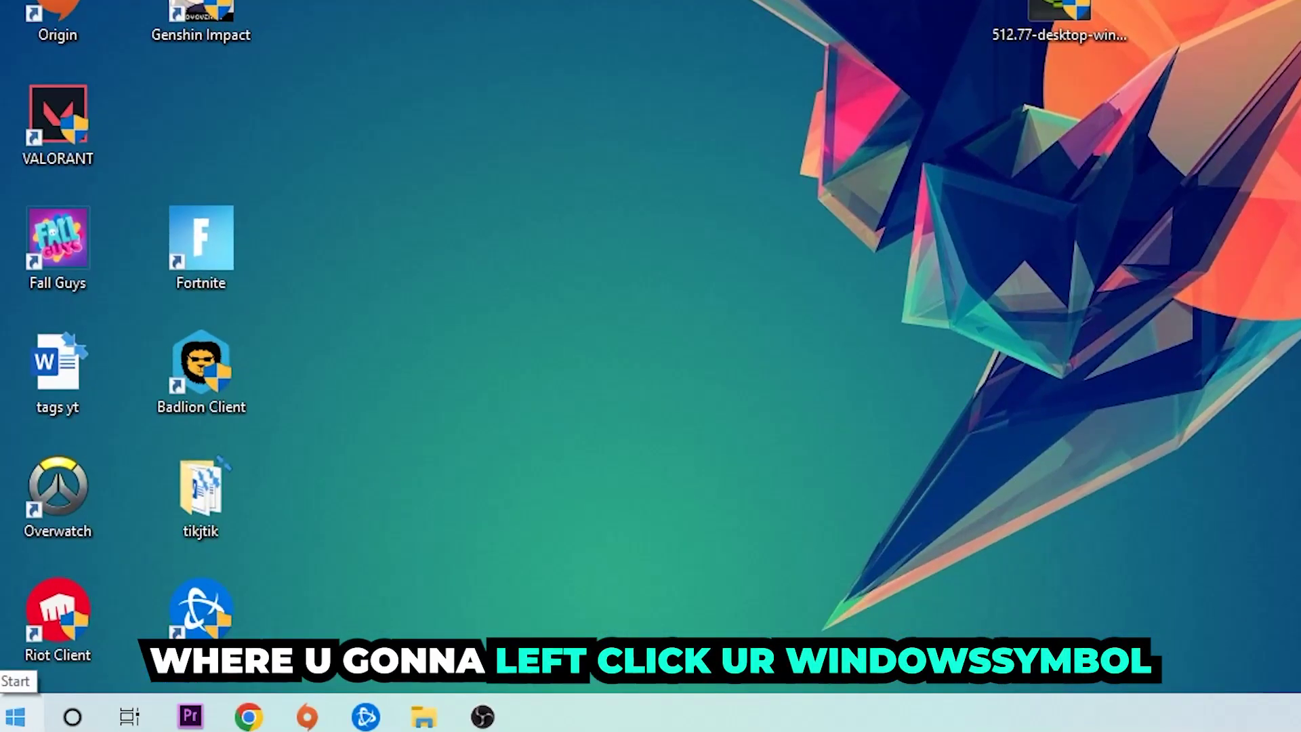
# Step: Open Windows Defender Firewall from a Start menu search for "wind"
pyautogui.click(15, 716)
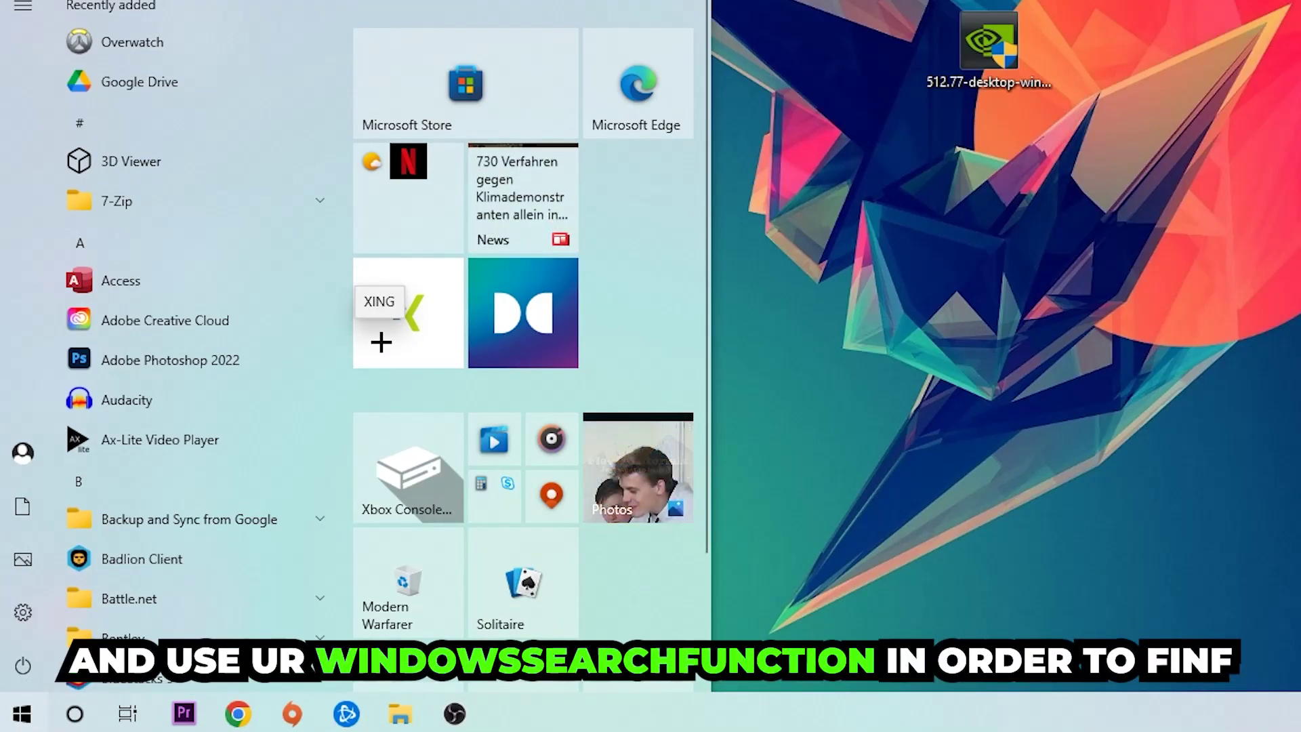
pyautogui.write('wind')
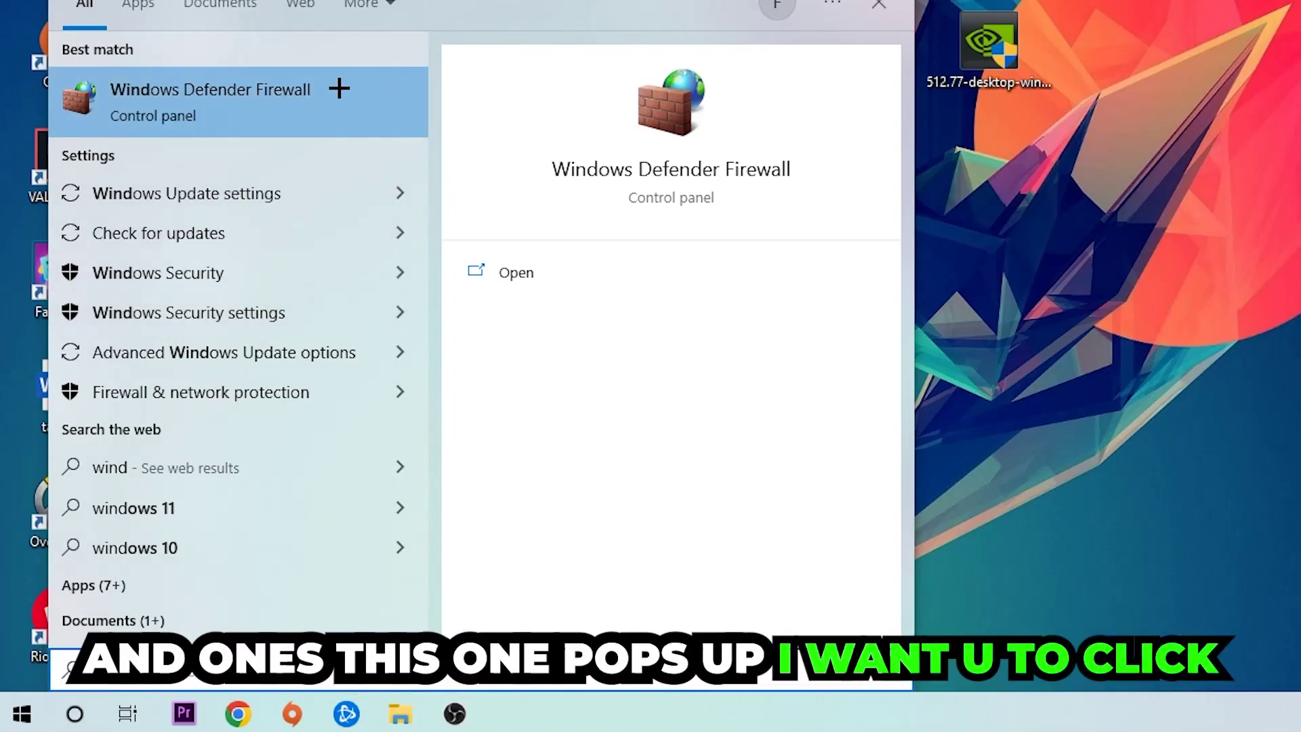
pyautogui.click(327, 128)
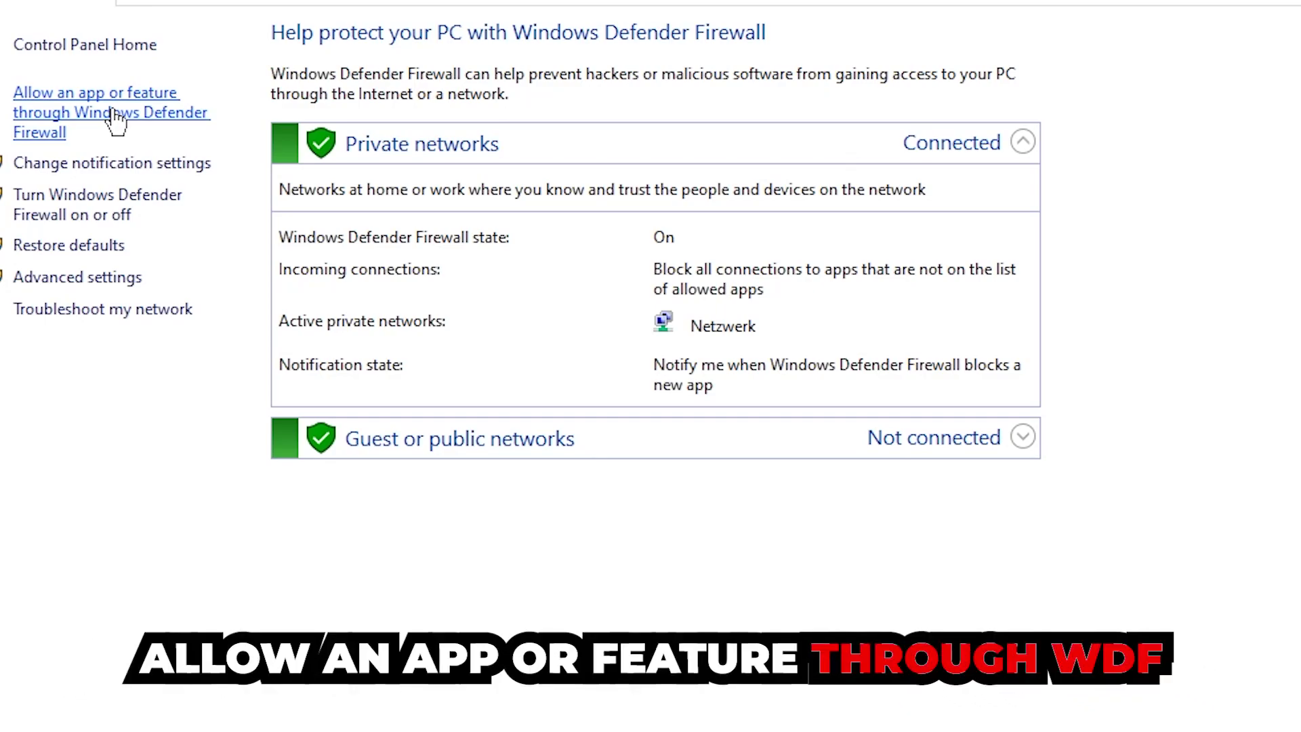
# Step: Show the allowed-apps list, enable Change settings, and bring up Add an app
pyautogui.click(115, 117)
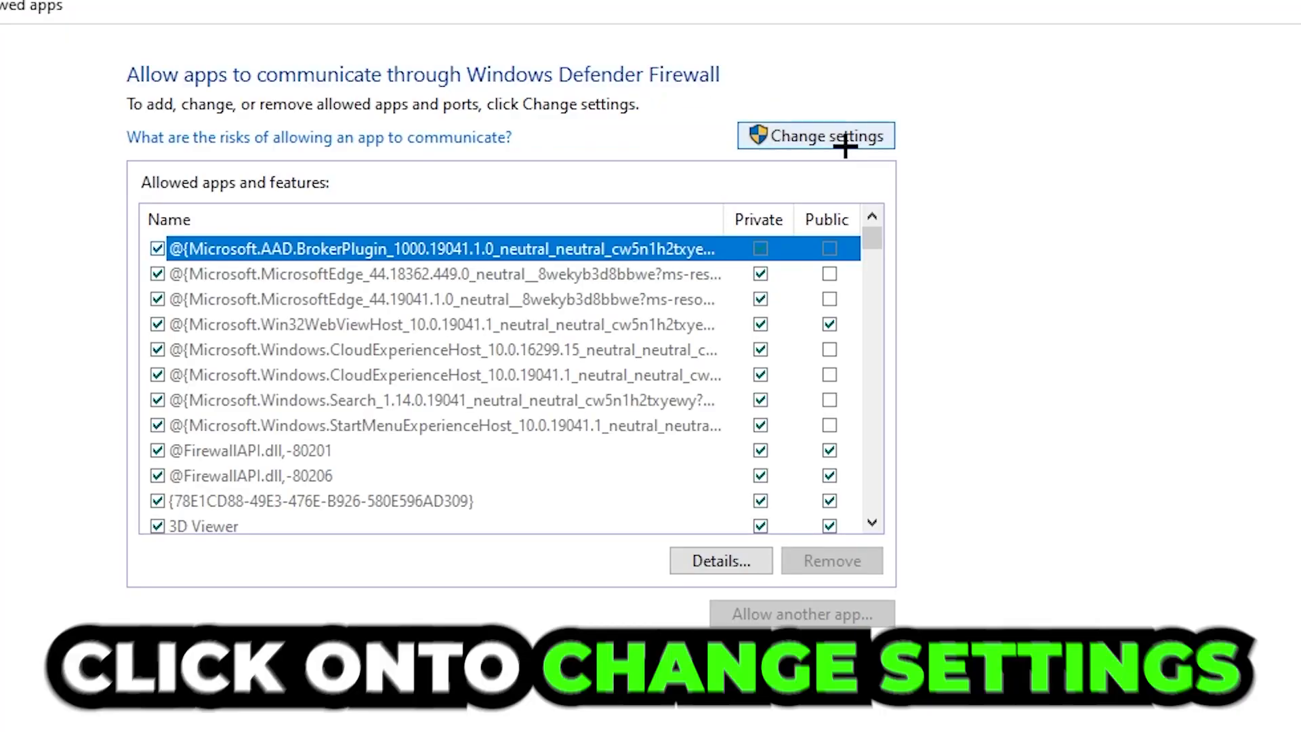
pyautogui.click(847, 142)
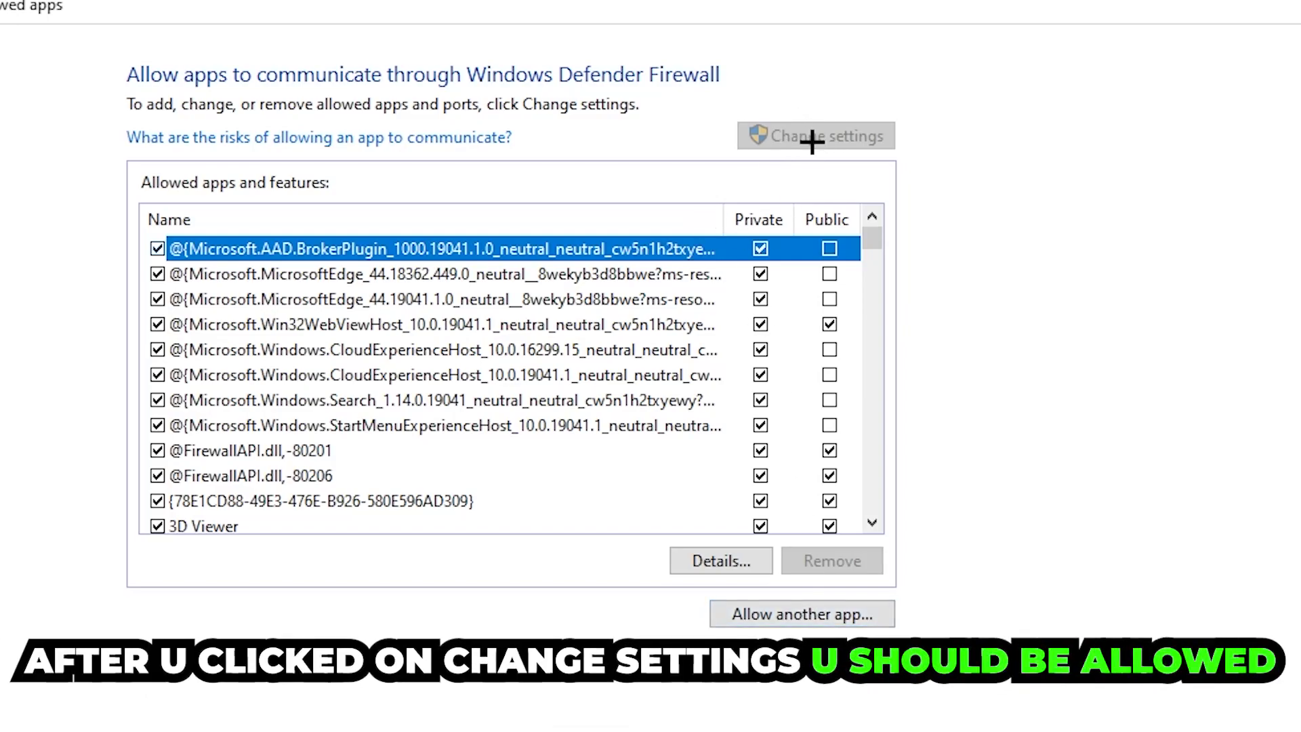
pyautogui.click(801, 614)
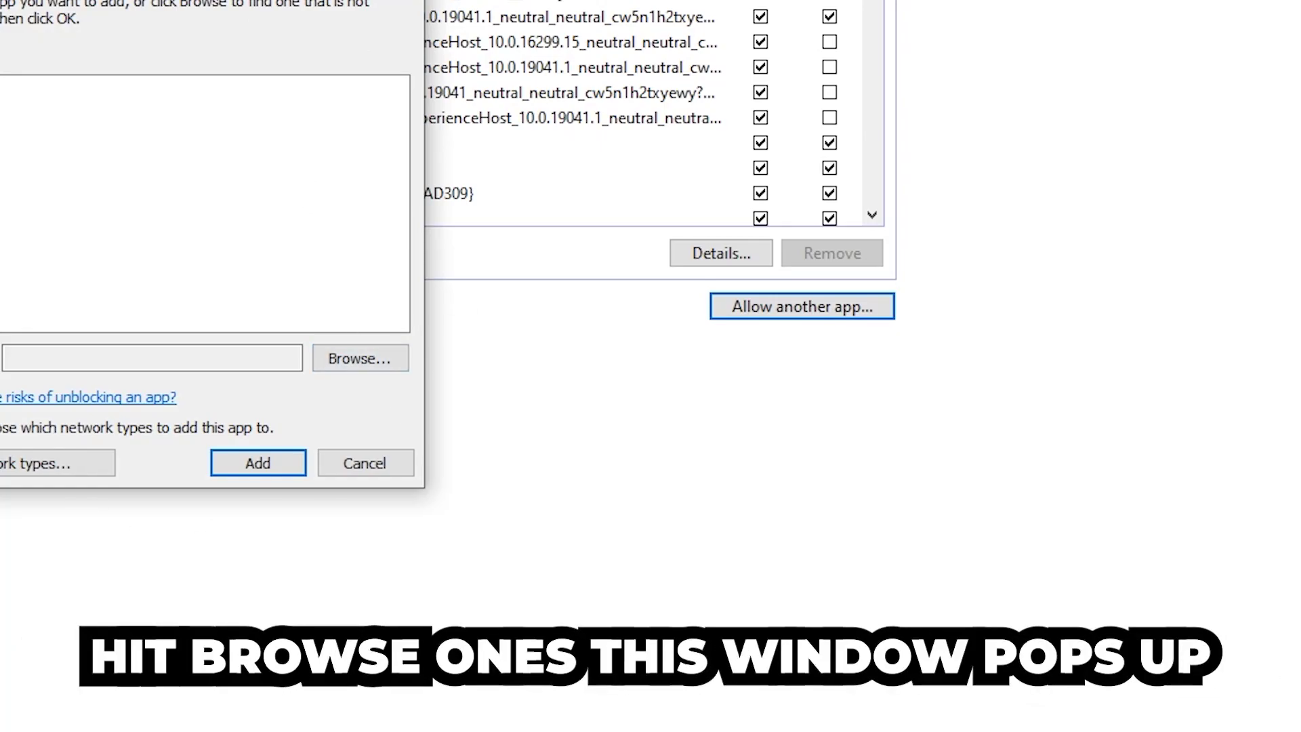
# Step: Browse to the program file and add it to the firewall's allowed apps
pyautogui.click(359, 359)
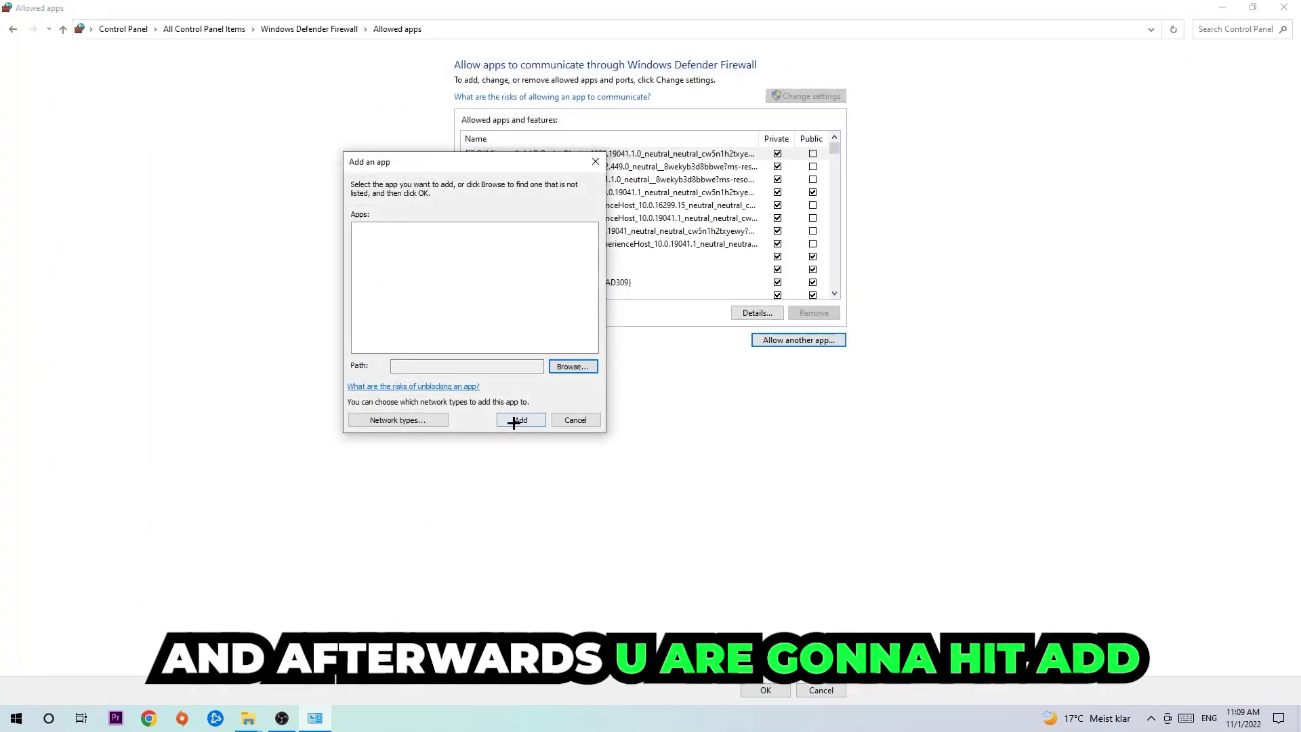
pyautogui.click(517, 420)
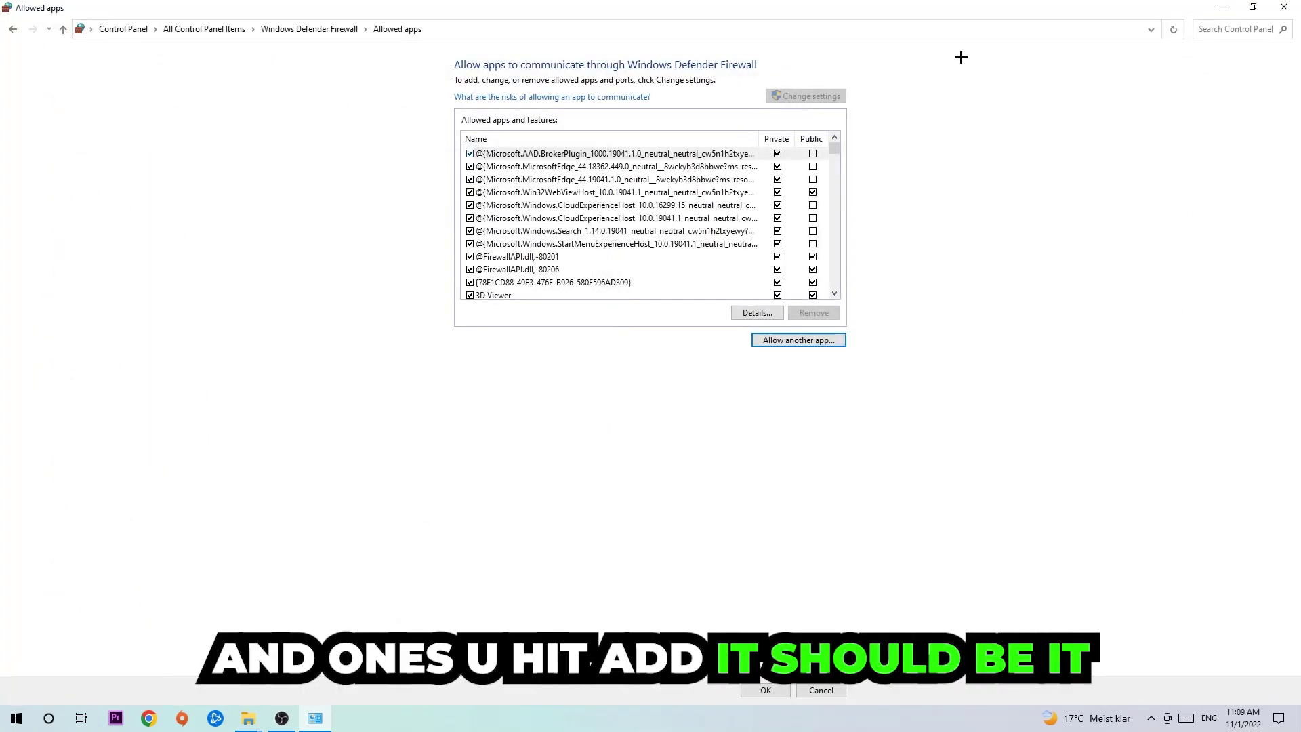